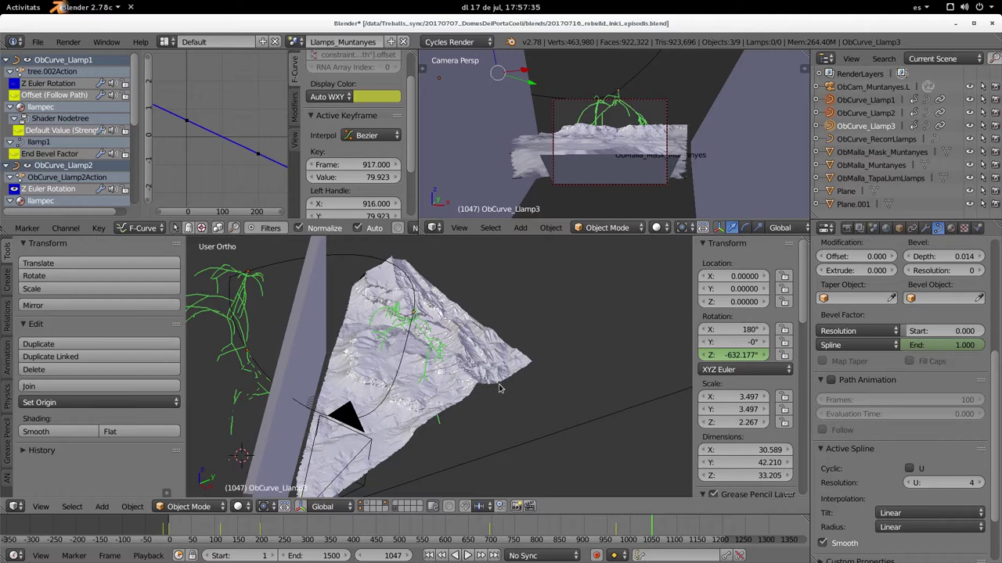
# Step: Examine the mountain terrain, the camera and the green lightning curves from above and from the side
pyautogui.moveTo(435, 389); pyautogui.dragTo(435, 407, button='middle')
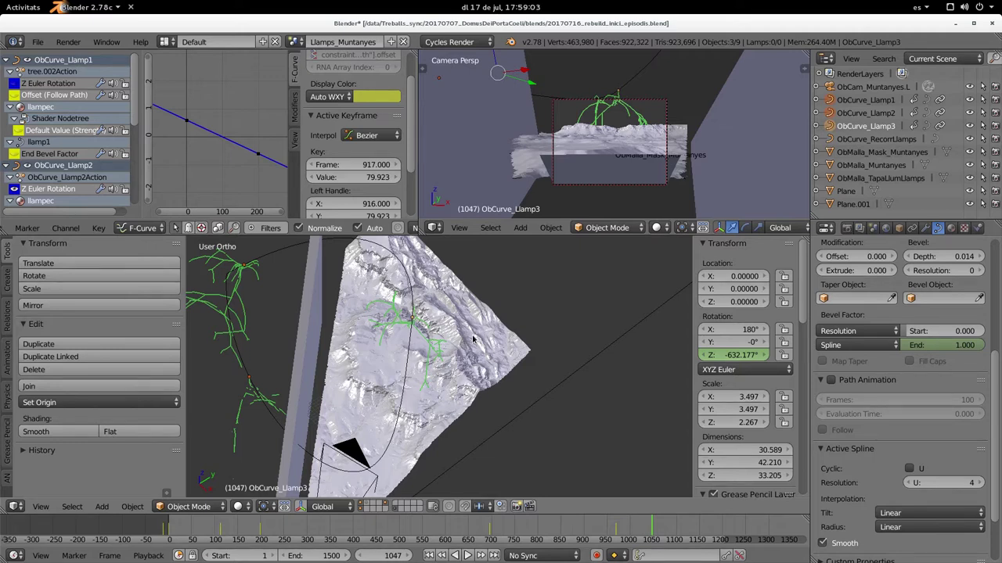
pyautogui.moveTo(464, 389); pyautogui.dragTo(359, 334, button='middle')
pyautogui.moveTo(421, 377)
pyautogui.mouseDown(button='middle')
pyautogui.moveTo(386, 428)
pyautogui.moveTo(532, 380)
pyautogui.moveTo(454, 432)
pyautogui.moveTo(478, 410)
pyautogui.moveTo(464, 422)
pyautogui.moveTo(306, 346)
pyautogui.moveTo(390, 373)
pyautogui.moveTo(438, 365)
pyautogui.moveTo(430, 384)
pyautogui.mouseUp(button='middle')
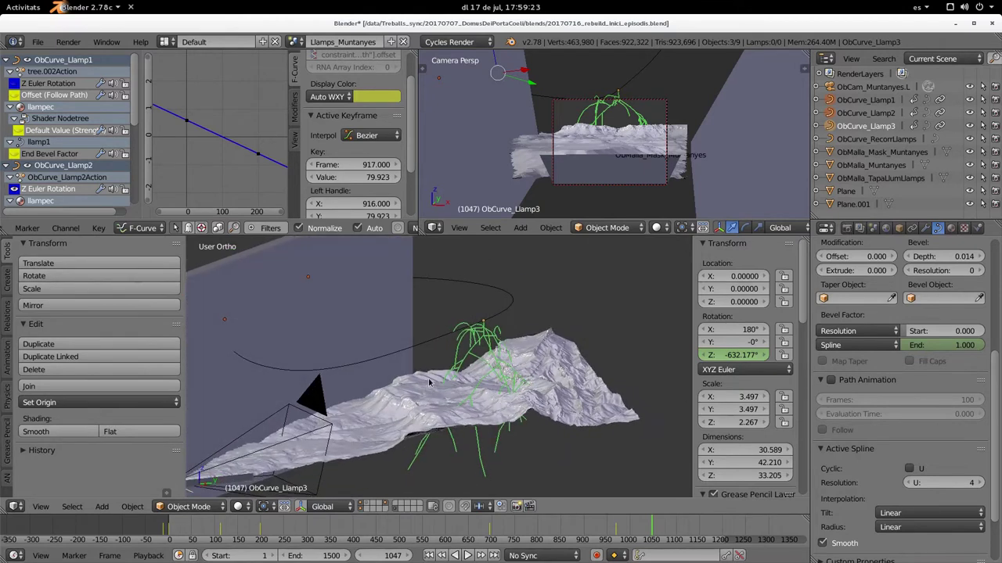
pyautogui.moveTo(492, 345); pyautogui.dragTo(537, 397, button='middle')
pyautogui.scroll(8, 536, 396)
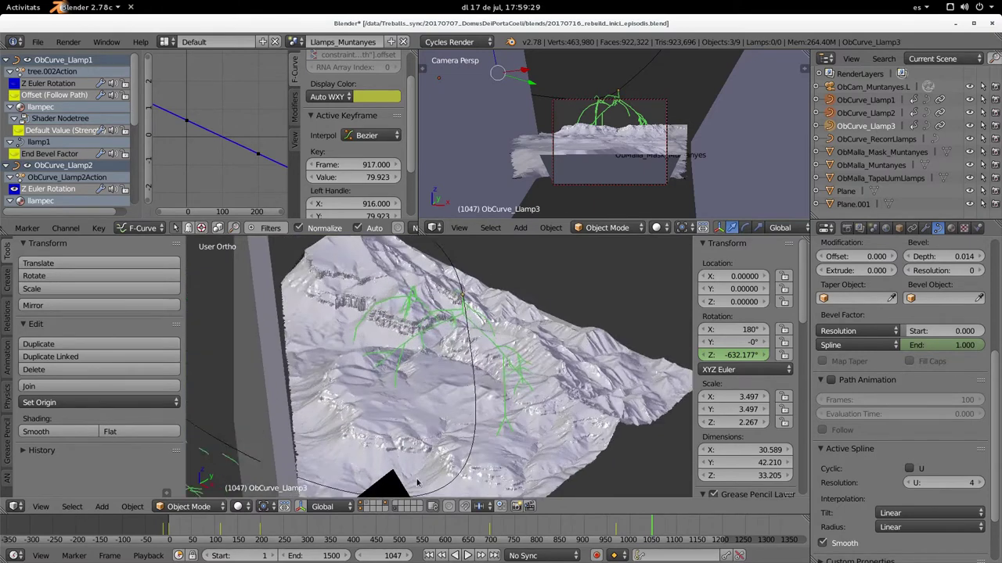
# Step: Maximize the 3D view and inspect where the lightning curves meet the mountain mesh, including the whole scene layout
pyautogui.hotkey('shift', 'space')
pyautogui.moveTo(493, 423); pyautogui.dragTo(483, 460, button='middle')
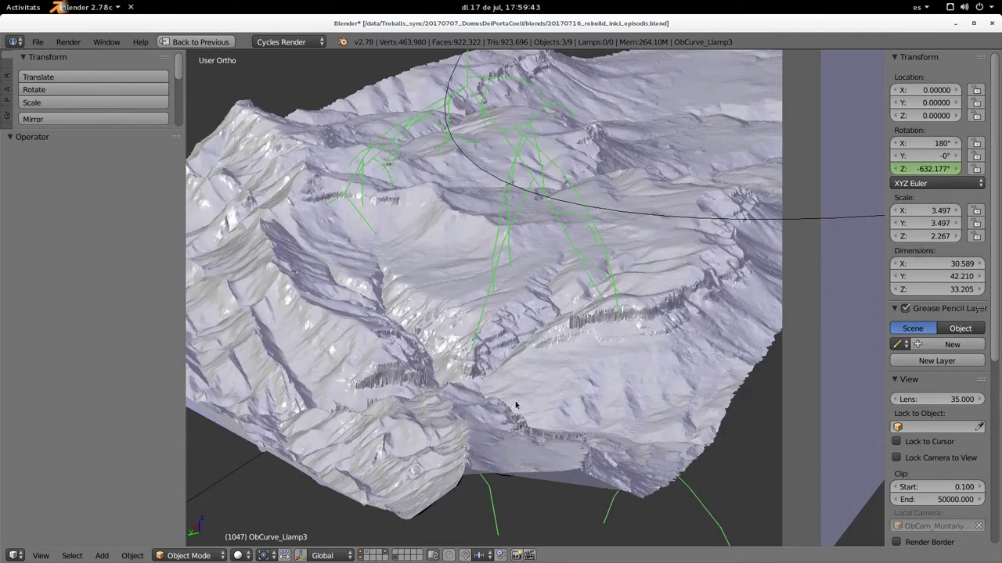
pyautogui.moveTo(531, 417); pyautogui.dragTo(678, 347, button='middle')
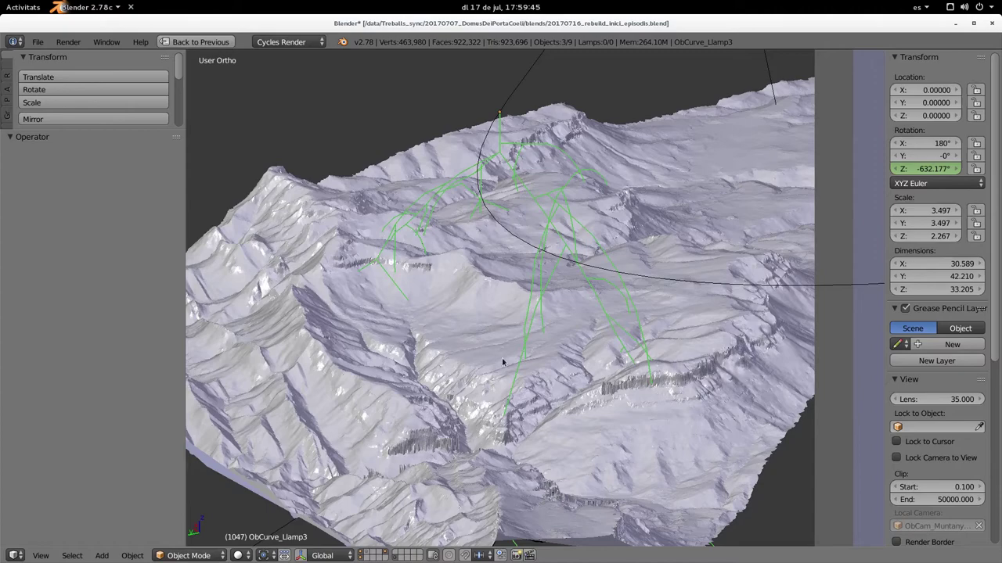
pyautogui.moveTo(563, 370); pyautogui.dragTo(520, 383, button='middle')
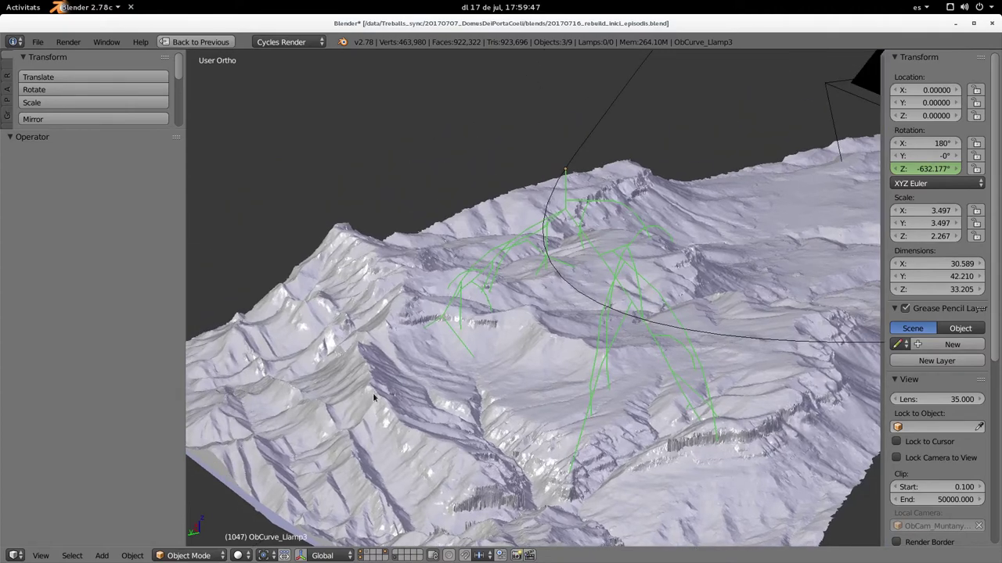
pyautogui.moveTo(379, 435); pyautogui.dragTo(484, 459, button='middle')
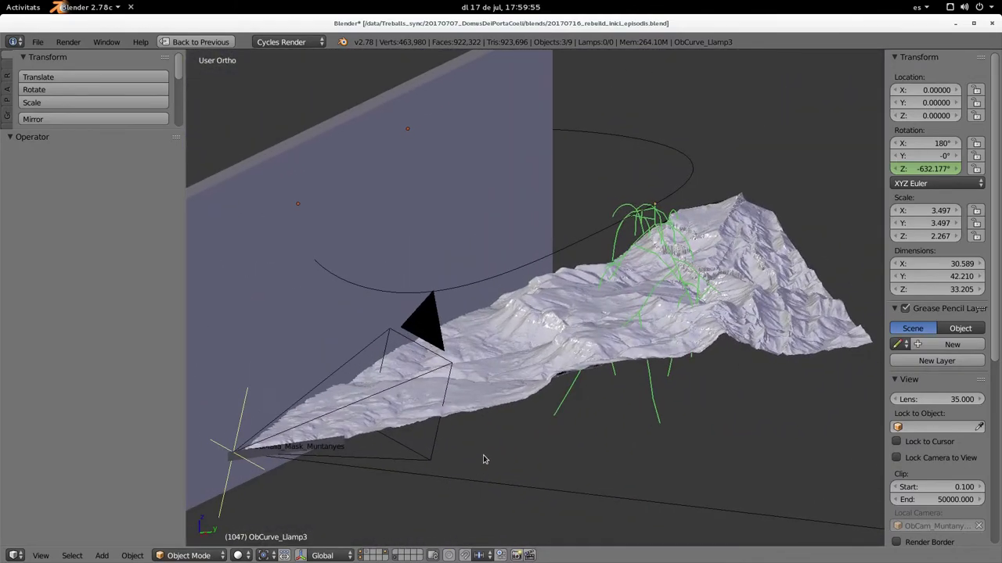
pyautogui.scroll(-3, 488, 433)
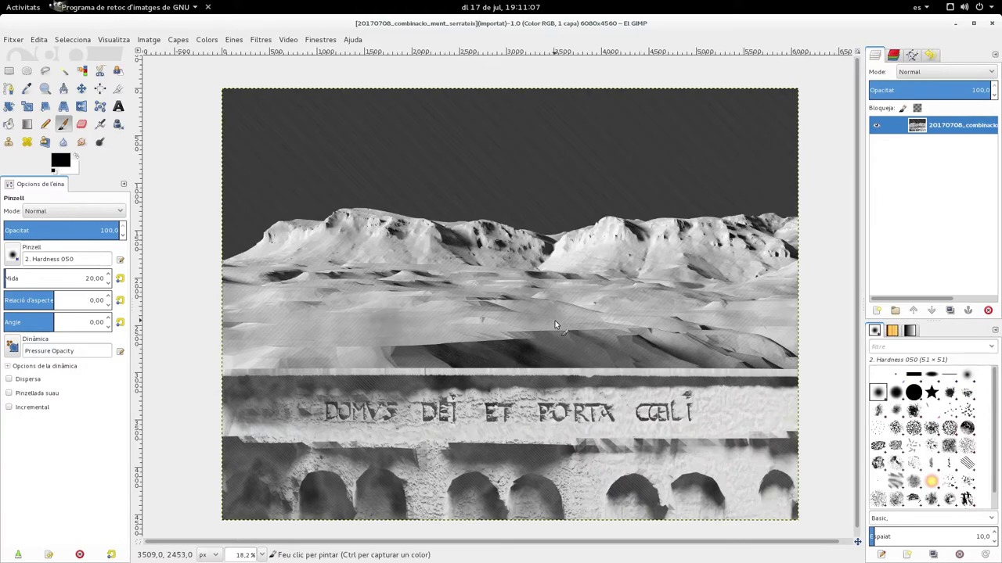
# Step: Inspect the engraving-style hatch lines on the mountain ridge and cliffs of the combined image at up to pixel level
pyautogui.press('ctrl')
pyautogui.keyDown('ctrl'); pyautogui.scroll(2, 475, 229); pyautogui.keyUp('ctrl')
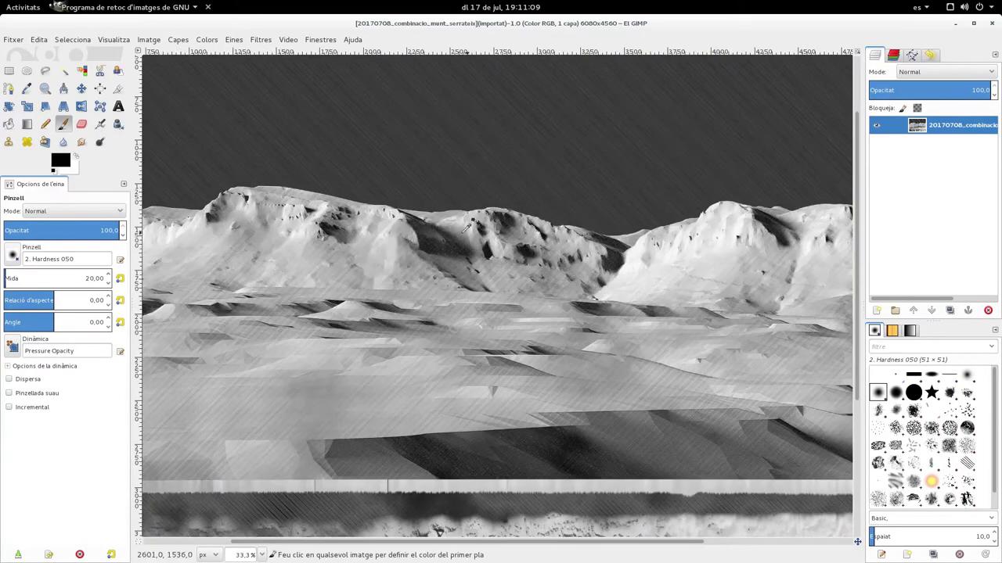
pyautogui.keyDown('ctrl'); pyautogui.scroll(4, 459, 101); pyautogui.keyUp('ctrl')
pyautogui.keyDown('ctrl'); pyautogui.scroll(2, 336, 271); pyautogui.keyUp('ctrl')
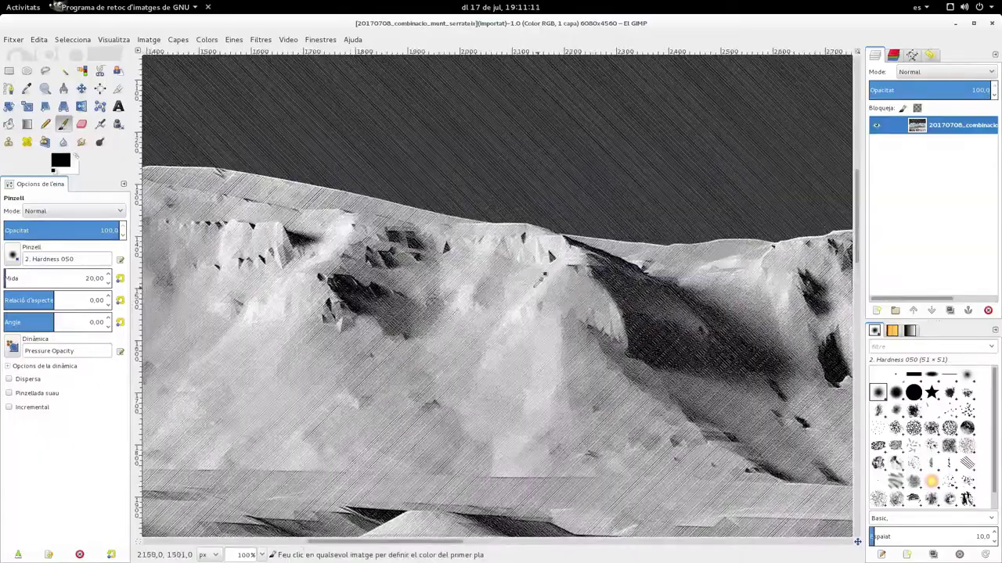
pyautogui.keyDown('ctrl'); pyautogui.scroll(2, 303, 383); pyautogui.keyUp('ctrl')
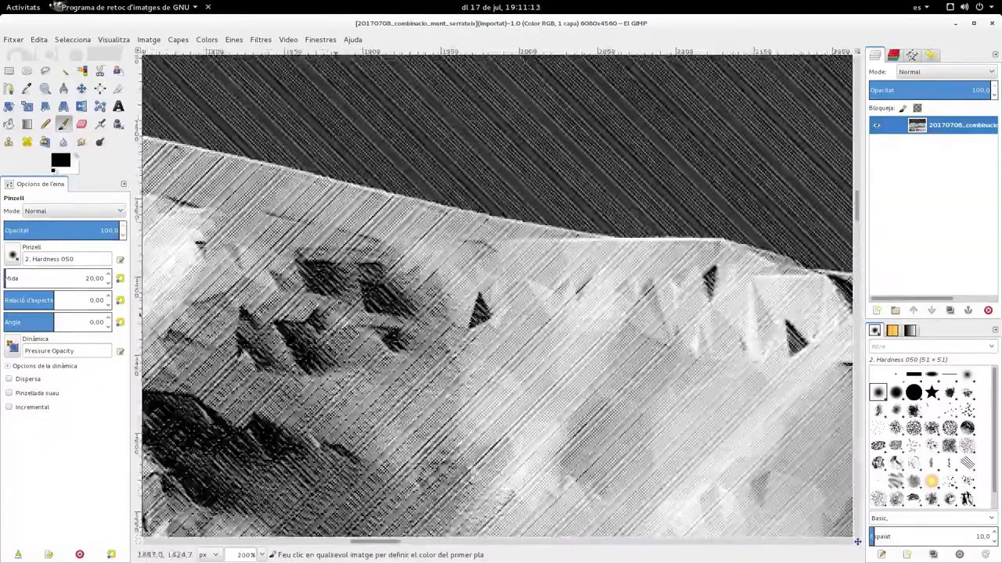
pyautogui.keyDown('ctrl'); pyautogui.scroll(2, 303, 383); pyautogui.keyUp('ctrl')
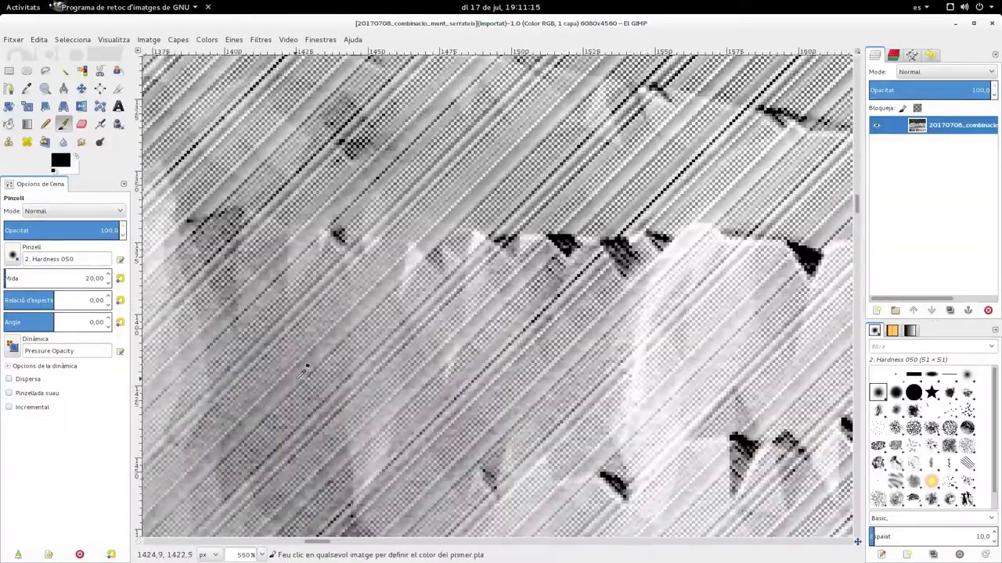
pyautogui.keyDown('ctrl'); pyautogui.scroll(-6, 580, 303); pyautogui.keyUp('ctrl')
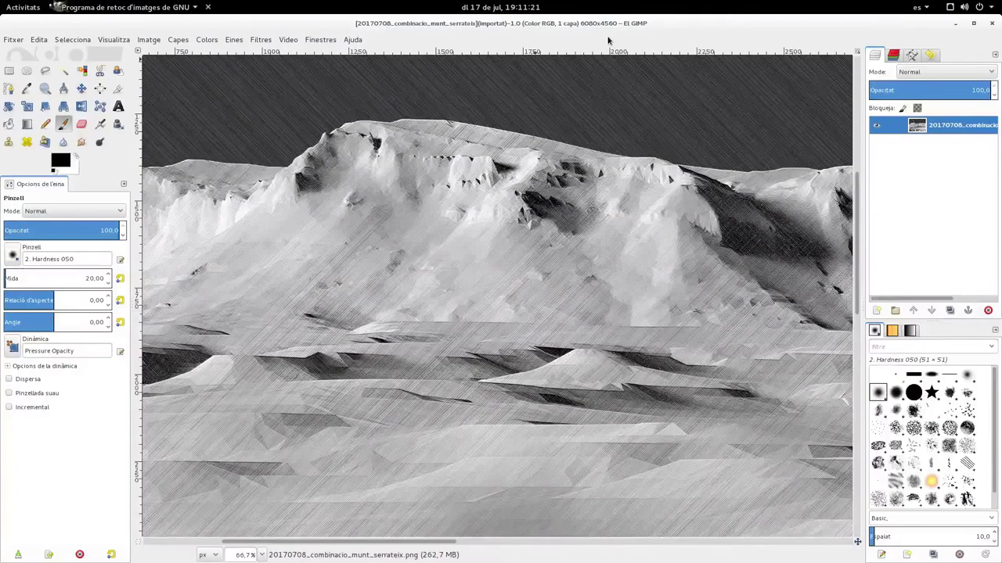
# Step: Examine the hatching around the PORTA COELI inscription, the image's far edge and the contour lines of the foothills
pyautogui.scroll(-10, 554, 333)
pyautogui.hscroll(10, 554, 333)
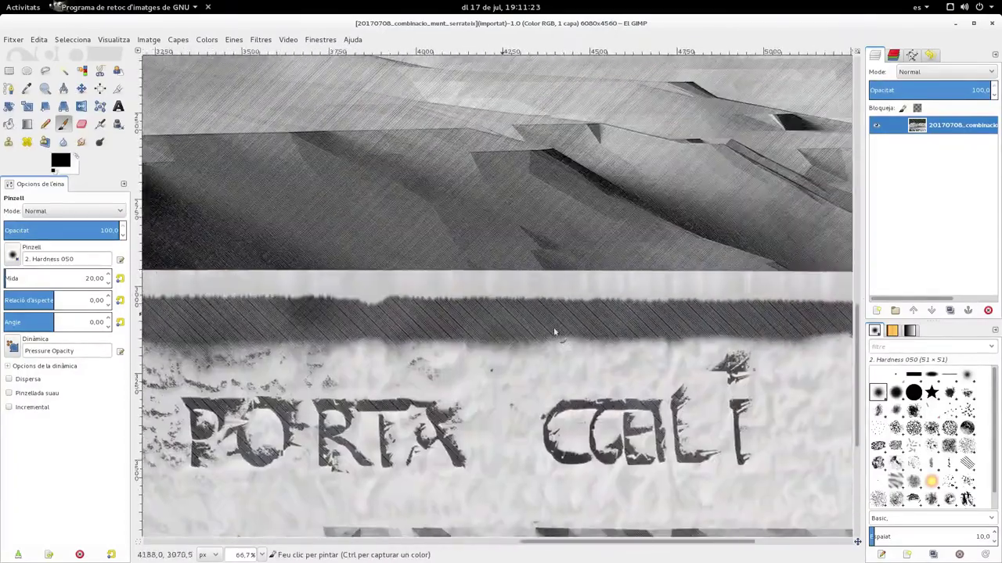
pyautogui.moveTo(554, 332); pyautogui.dragTo(273, 459, button='middle')
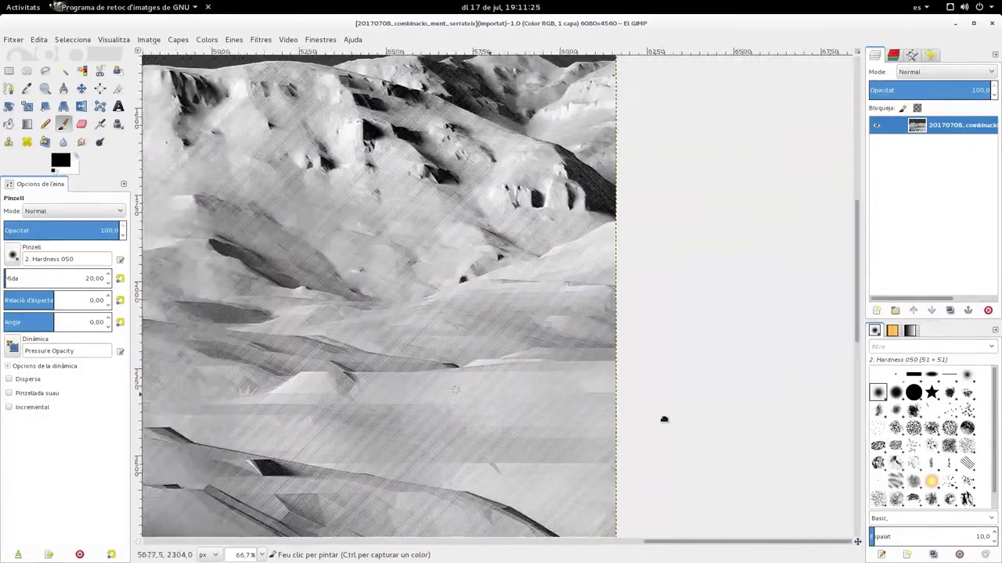
pyautogui.keyDown('ctrl'); pyautogui.scroll(4, 587, 237); pyautogui.keyUp('ctrl')
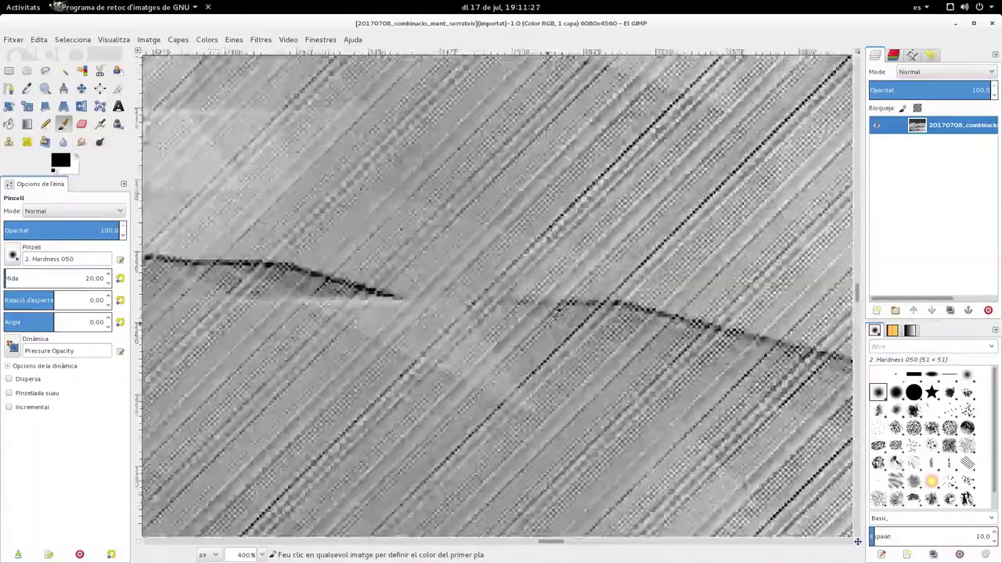
pyautogui.keyDown('ctrl'); pyautogui.scroll(2, 559, 311); pyautogui.keyUp('ctrl')
pyautogui.keyDown('ctrl'); pyautogui.scroll(-8, 562, 301); pyautogui.keyUp('ctrl')
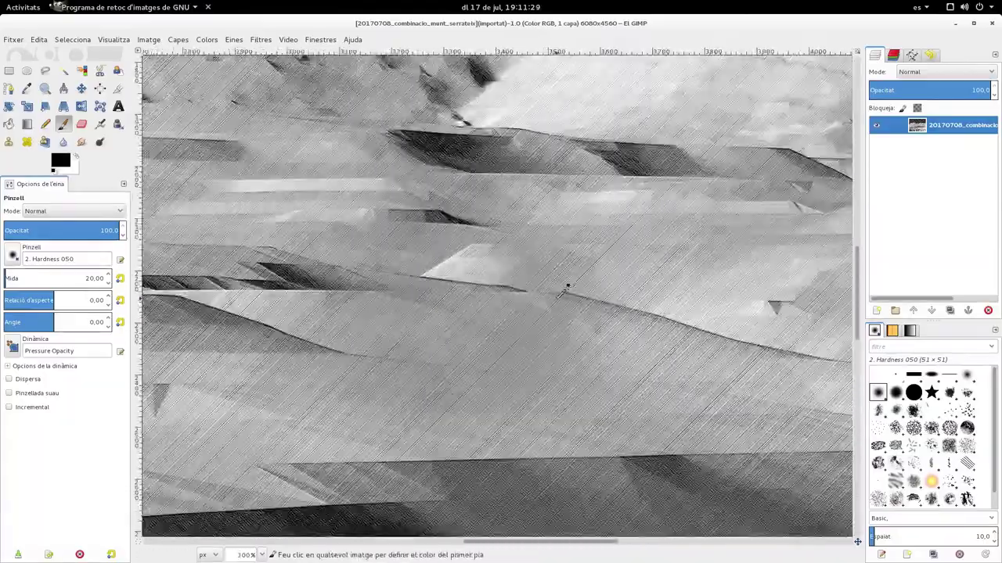
pyautogui.keyDown('ctrl'); pyautogui.scroll(-5, 326, 277); pyautogui.keyUp('ctrl')
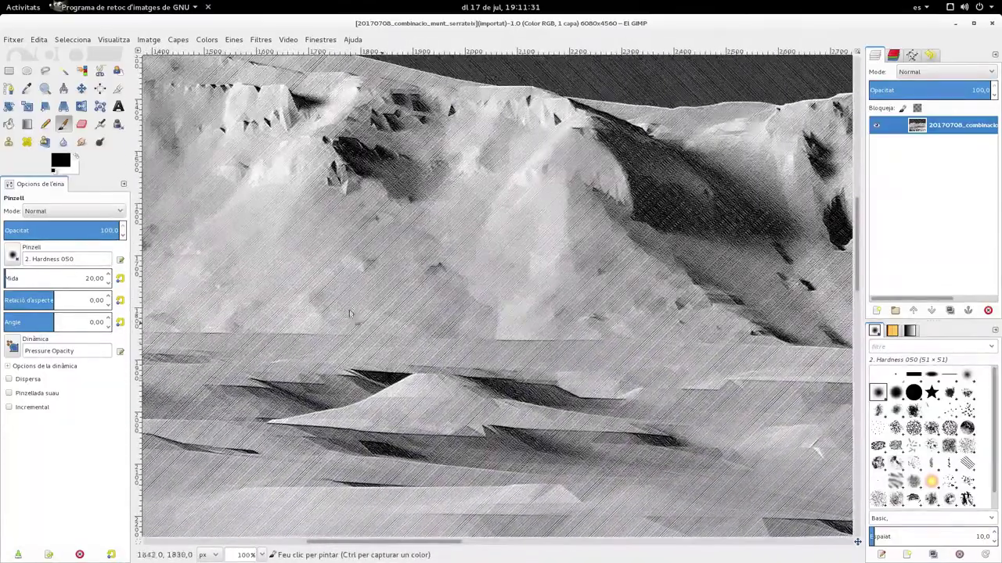
# Step: Inspect the cross-hatched dark shadows and the light slopes in the plain below the mountains at close range
pyautogui.moveTo(330, 303); pyautogui.dragTo(458, 306, button='middle')
pyautogui.keyDown('ctrl'); pyautogui.scroll(3, 459, 305); pyautogui.keyUp('ctrl')
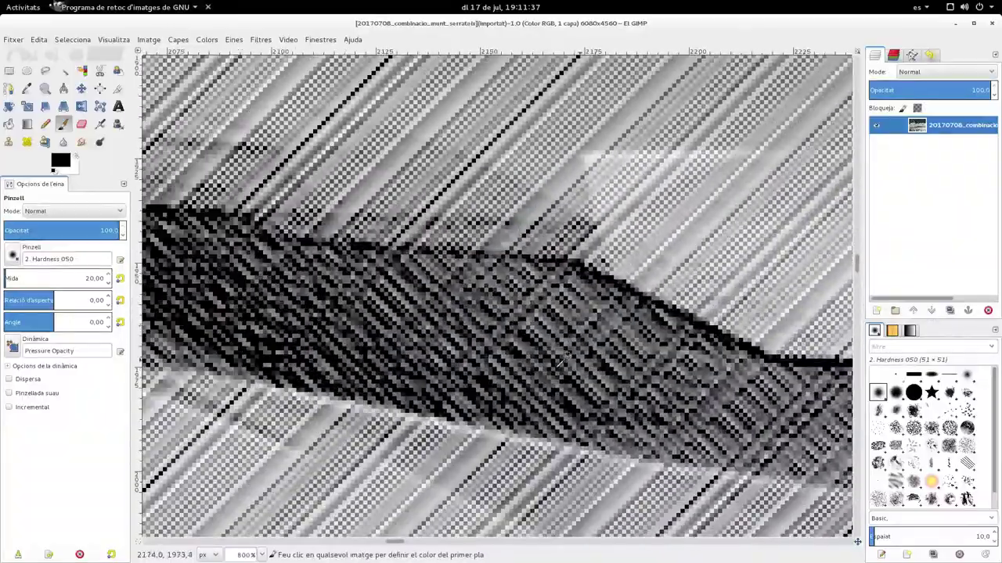
pyautogui.scroll(-3, 516, 306)
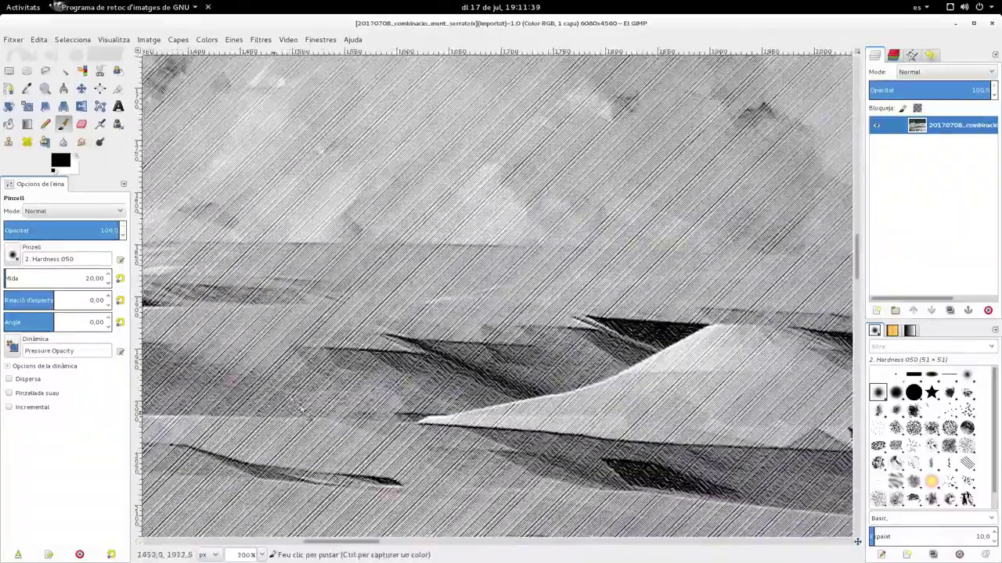
pyautogui.keyDown('shift'); pyautogui.hscroll(-5, 598, 176); pyautogui.keyUp('shift')
pyautogui.keyDown('ctrl'); pyautogui.scroll(2, 592, 177); pyautogui.keyUp('ctrl')
pyautogui.scroll(-2, 548, 235)
pyautogui.keyDown('shift'); pyautogui.hscroll(-5, 508, 274); pyautogui.keyUp('shift')
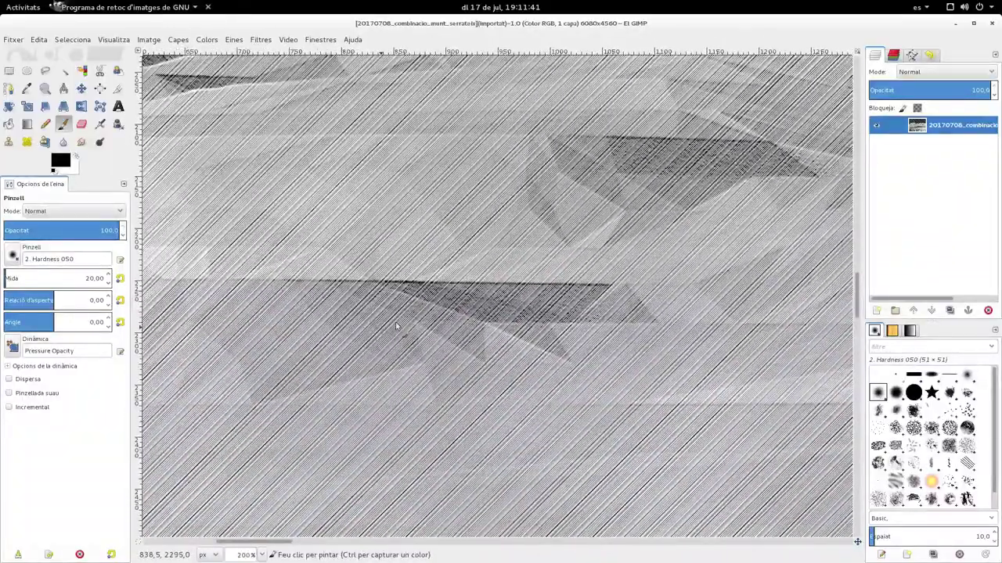
pyautogui.keyDown('ctrl'); pyautogui.scroll(-4, 488, 280); pyautogui.keyUp('ctrl')
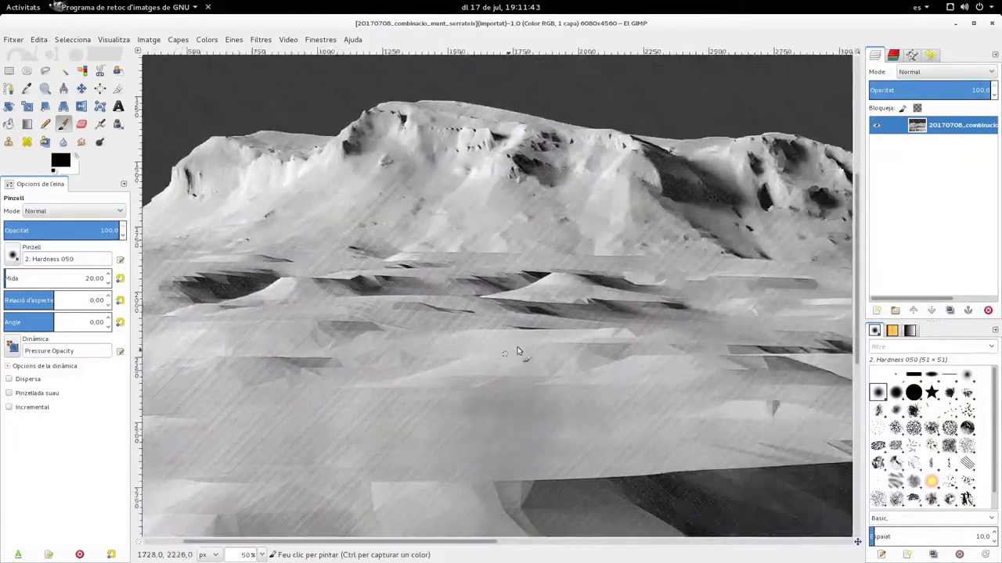
# Step: Hide the tool docks and view the complete mountain and inscription composition
pyautogui.press('Tab')
pyautogui.press('o')
pyautogui.keyDown('ctrl'); pyautogui.scroll(-1, 529, 333); pyautogui.keyUp('ctrl')
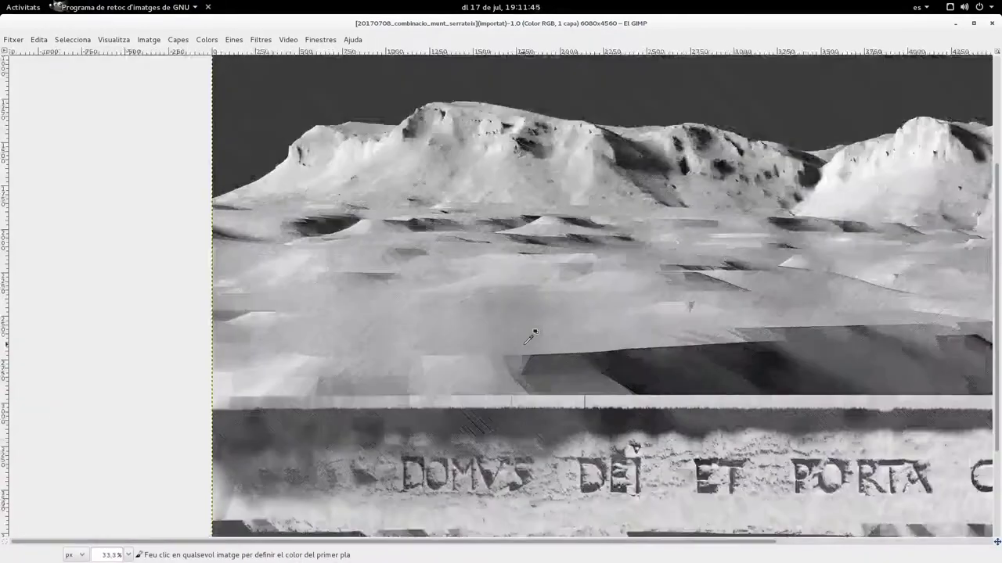
pyautogui.keyDown('ctrl'); pyautogui.scroll(-1, 539, 333); pyautogui.keyUp('ctrl')
pyautogui.press('p')
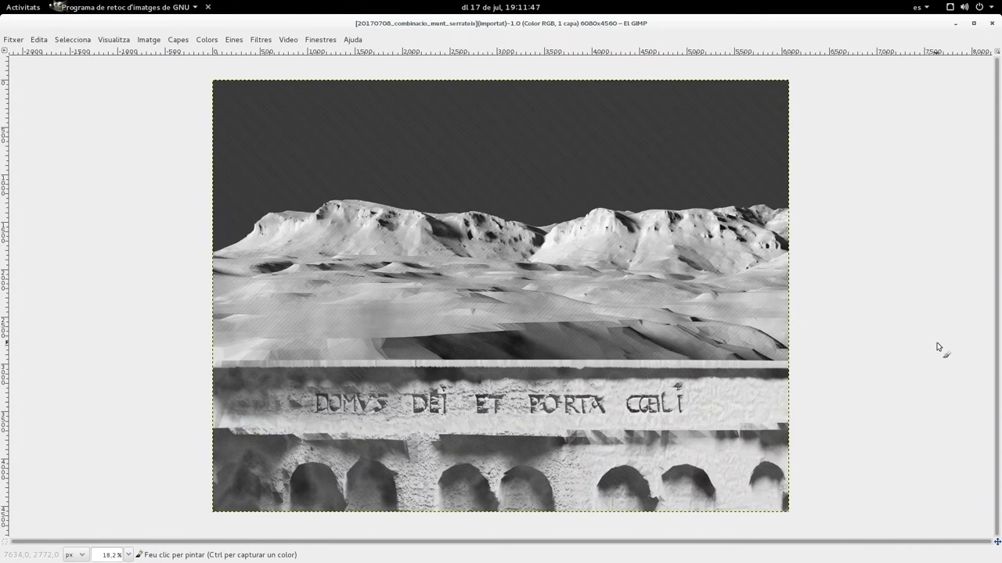